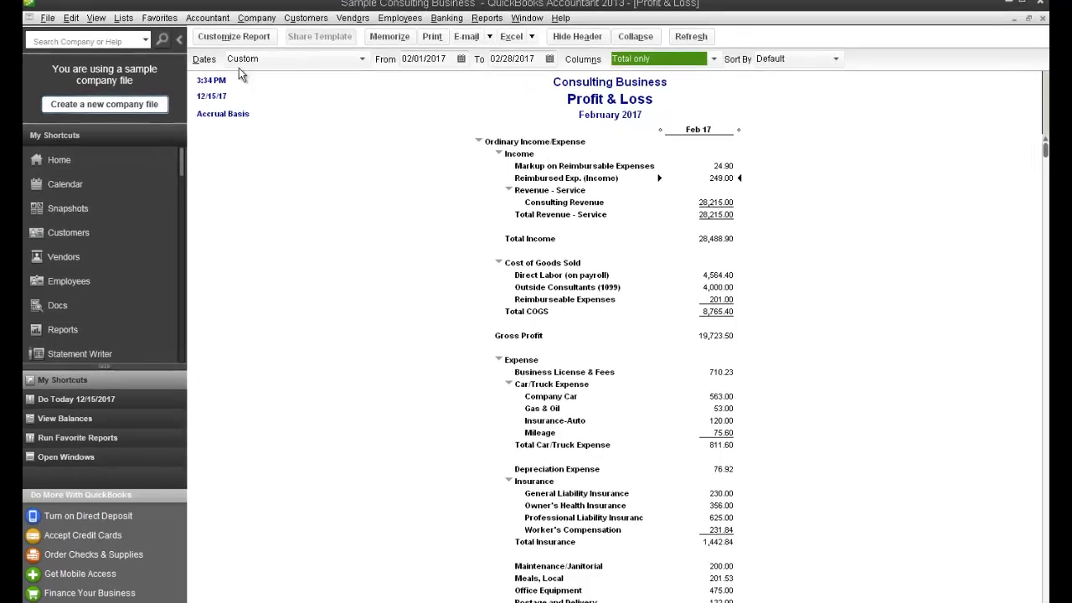
Set the closing date to 12/31/2016 in the company-wide accounting preferences
{"action": "left_click", "coordinate": [73, 19]}
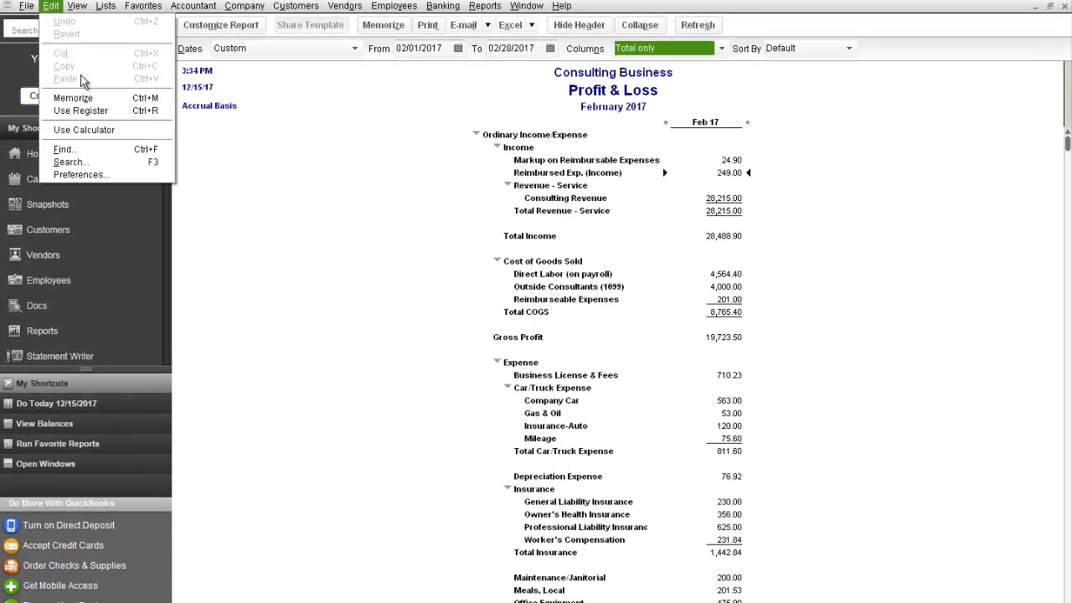
{"action": "left_click", "coordinate": [107, 174]}
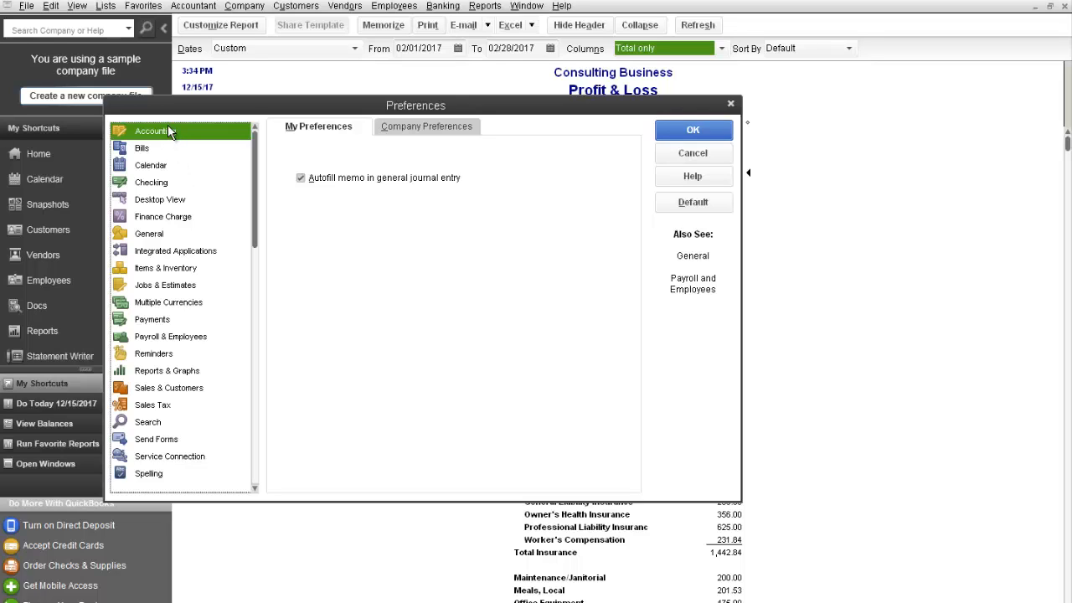
{"action": "left_click", "coordinate": [423, 130]}
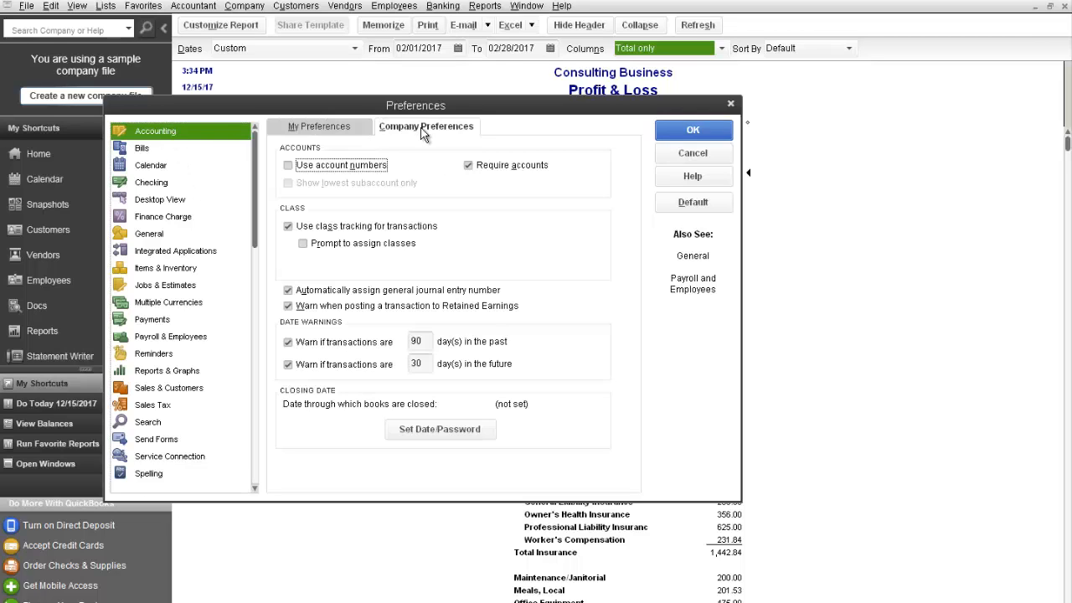
{"action": "left_click", "coordinate": [442, 432]}
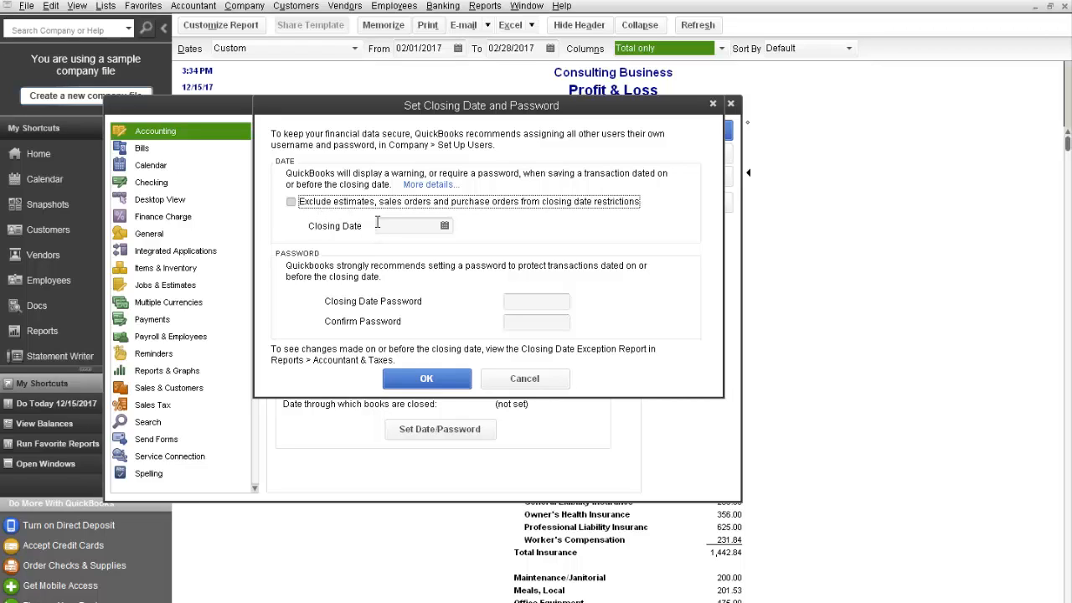
{"action": "left_click", "coordinate": [380, 223]}
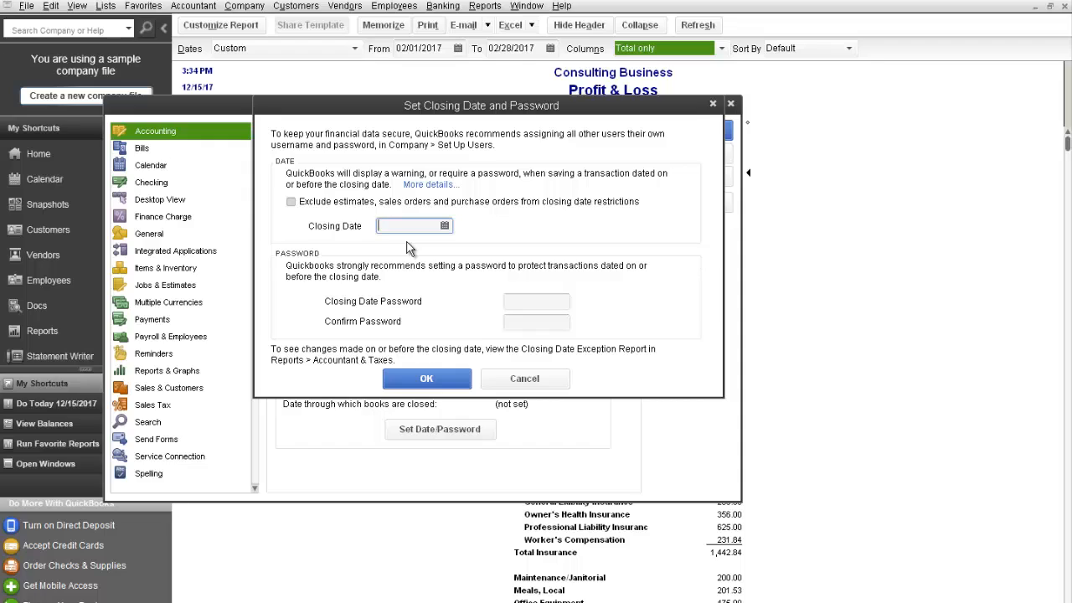
{"action": "type", "text": "123116"}
{"action": "key", "text": "Tab"}
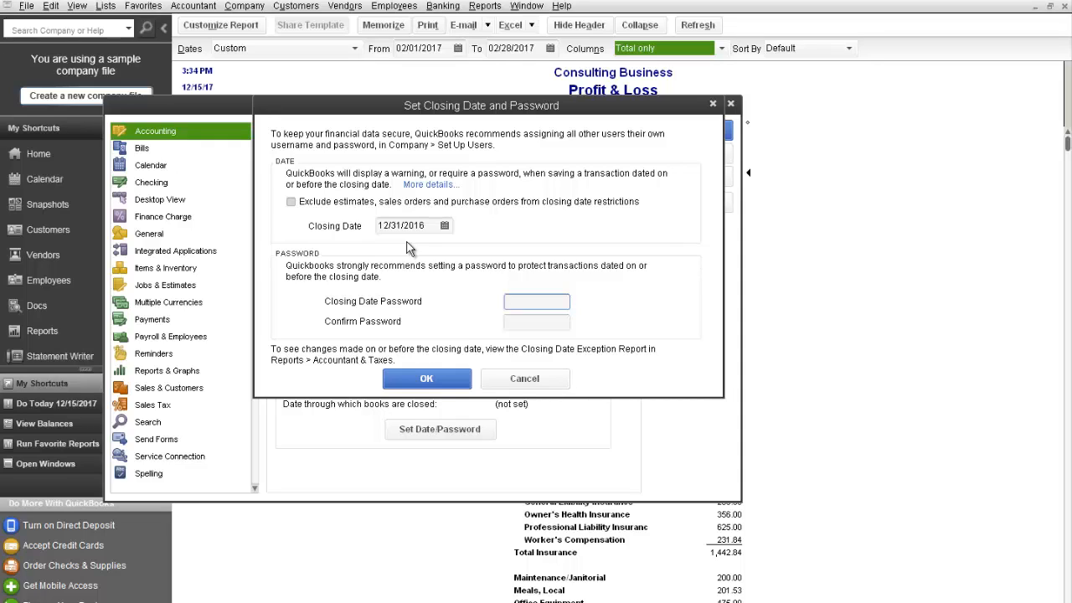
Enter and confirm the closing date password, and save the preferences
{"action": "type", "text": "abc"}
{"action": "key", "text": "Tab"}
{"action": "type", "text": "abc"}
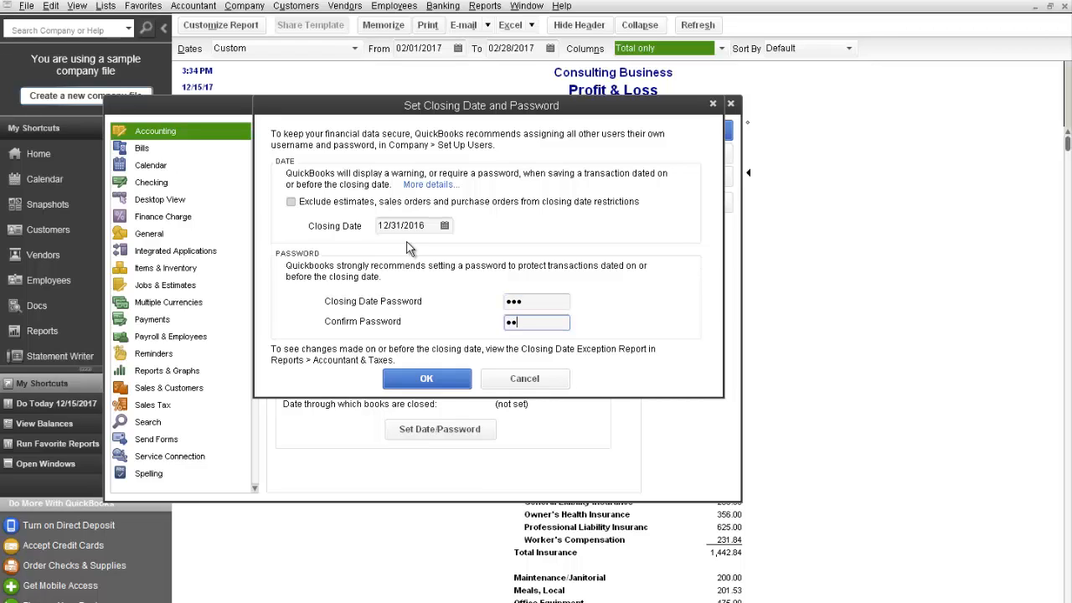
{"action": "left_click", "coordinate": [444, 379]}
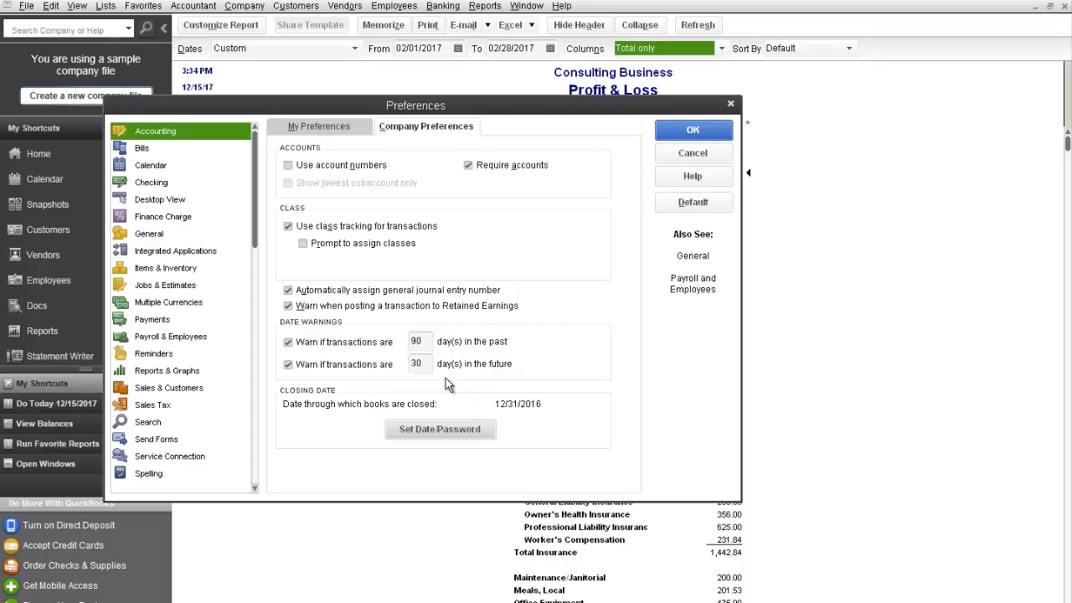
{"action": "left_click", "coordinate": [692, 131]}
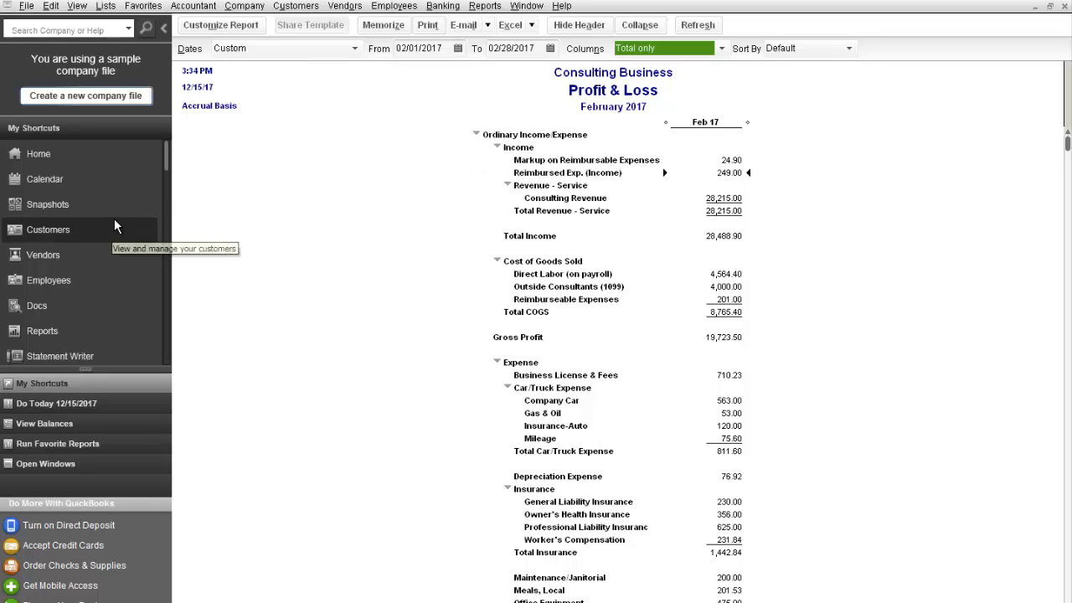
Create an invoice for the customer Bayshore Gallery dated 12/15/2016
{"action": "left_click", "coordinate": [77, 234]}
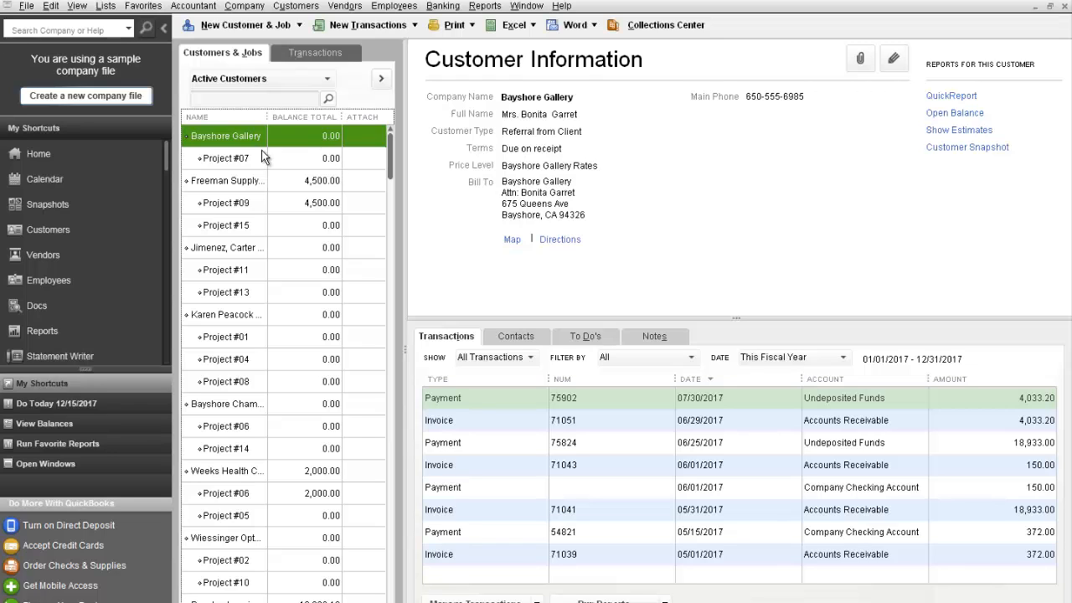
{"action": "right_click", "coordinate": [283, 142]}
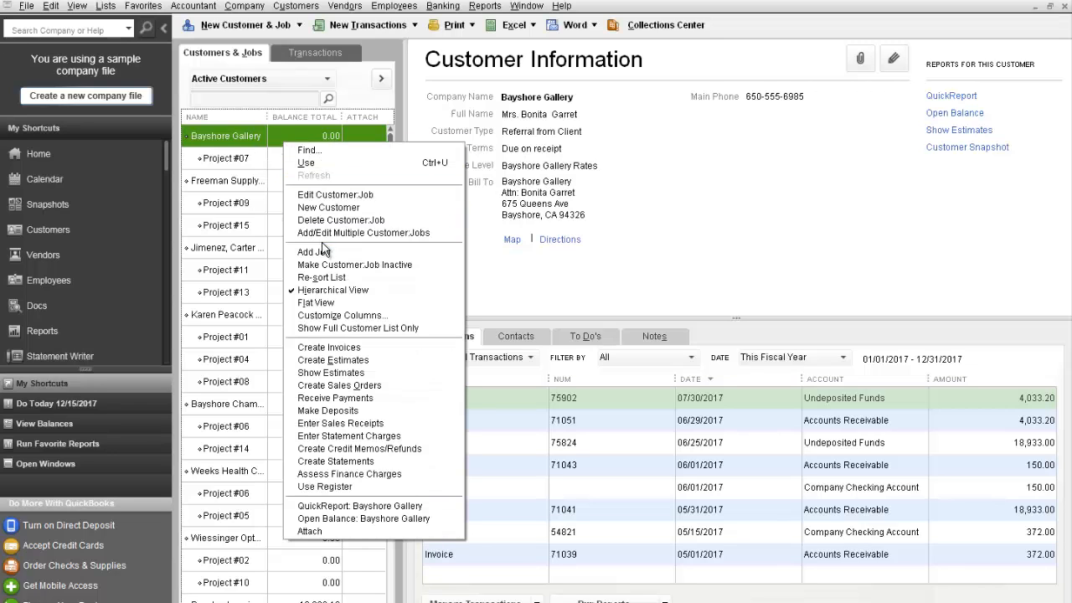
{"action": "left_click", "coordinate": [336, 346]}
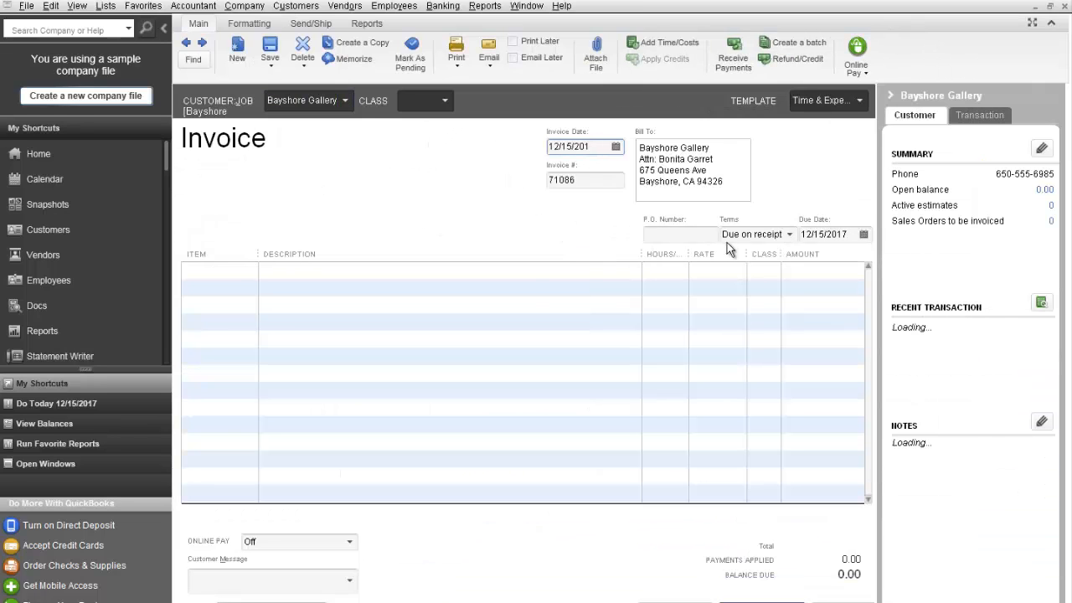
{"action": "key", "text": "Tab"}
{"action": "key", "text": "Tab"}
{"action": "key", "text": "Tab"}
{"action": "key", "text": "Tab"}
{"action": "key", "text": "Tab"}
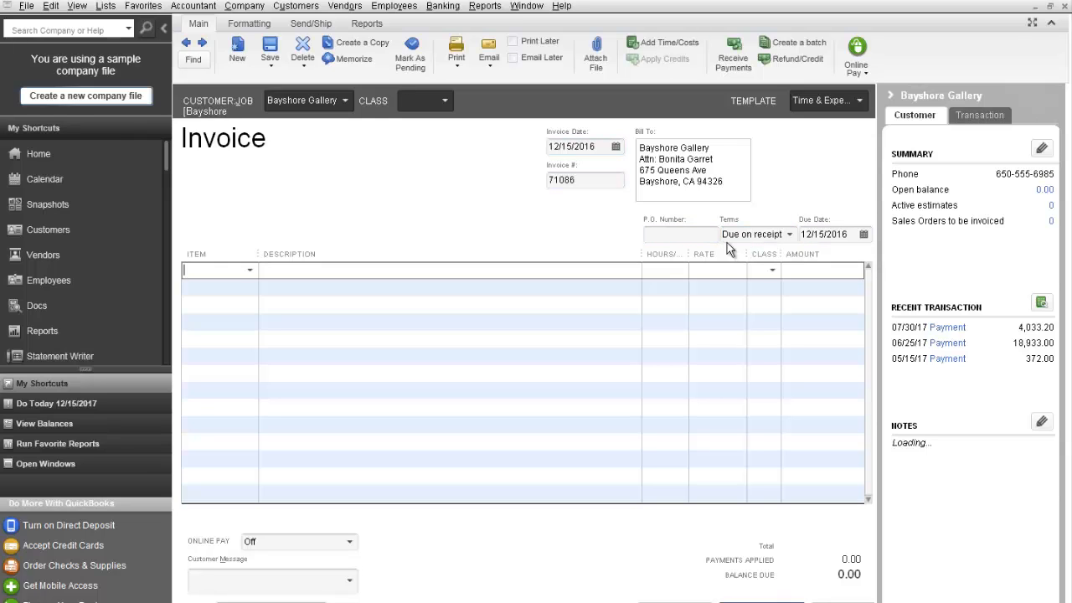
Add a Speaking Fee line to the invoice with 2 hours at a rate of 75.00
{"action": "left_click", "coordinate": [249, 272]}
{"action": "scroll", "coordinate": [251, 457], "scroll_direction": "down", "scroll_amount": 2}
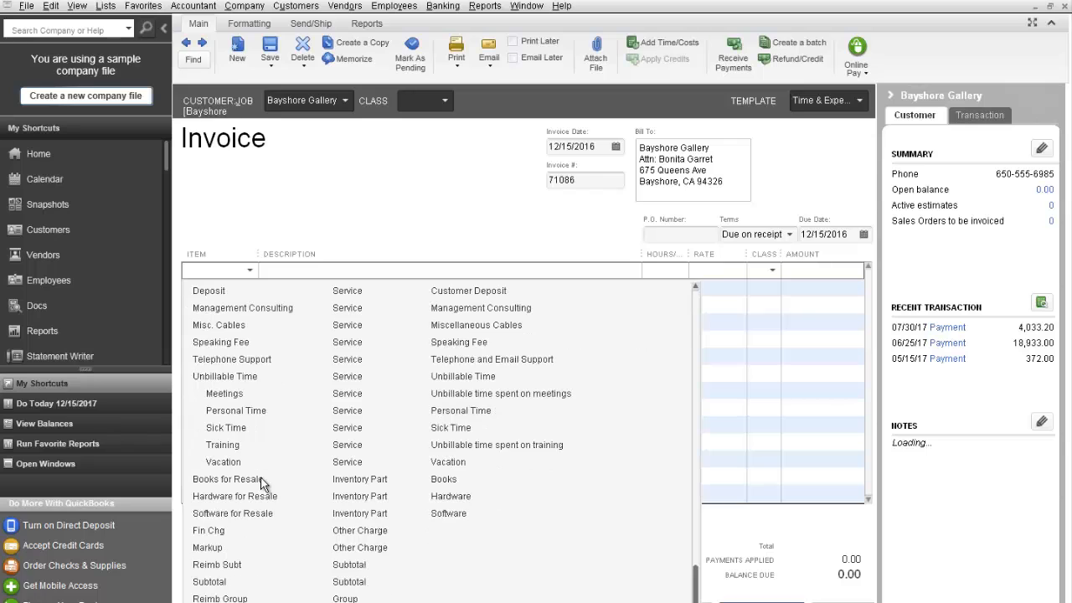
{"action": "left_click", "coordinate": [249, 343]}
{"action": "key", "text": "Tab"}
{"action": "key", "text": "Tab"}
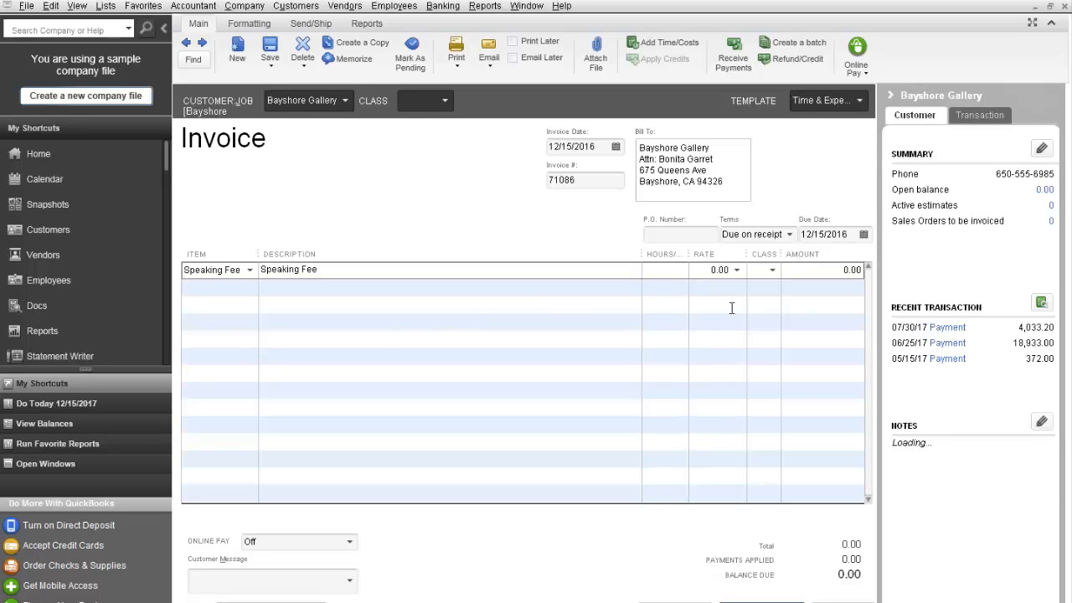
{"action": "type", "text": "2"}
{"action": "key", "text": "Tab"}
{"action": "type", "text": "75"}
{"action": "key", "text": "Tab"}
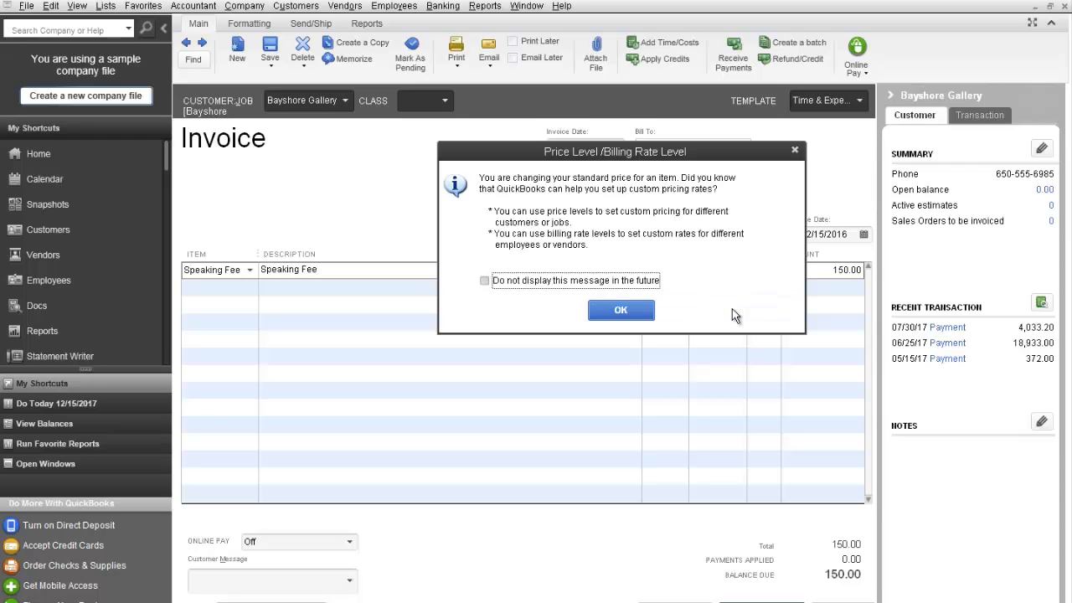
{"action": "left_click", "coordinate": [627, 311]}
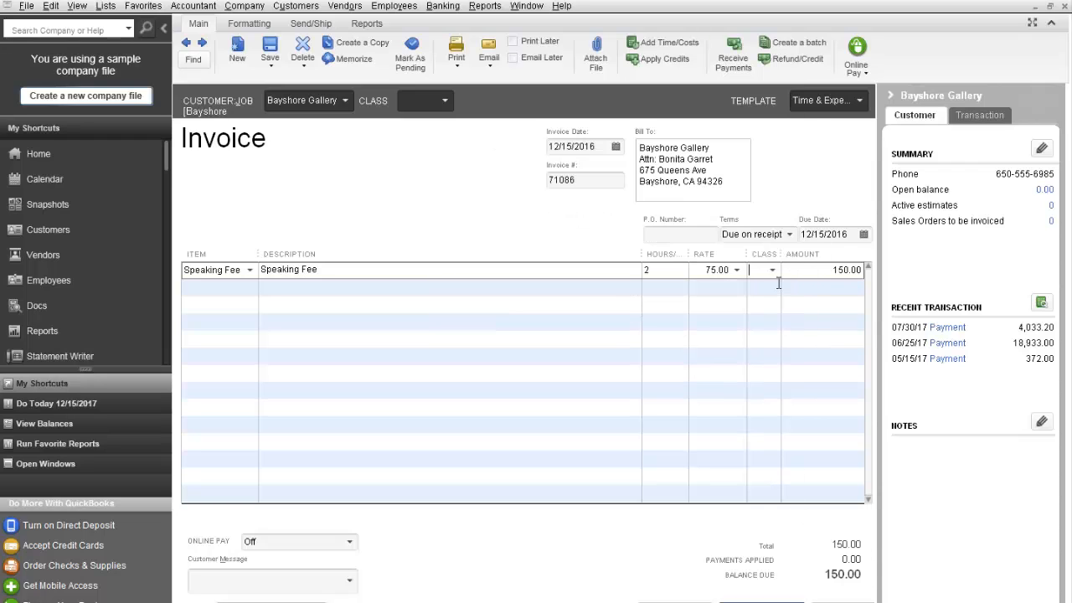
Save the Bayshore Gallery invoice, authorising the closed-period change with the closing date password
{"action": "left_click", "coordinate": [675, 601]}
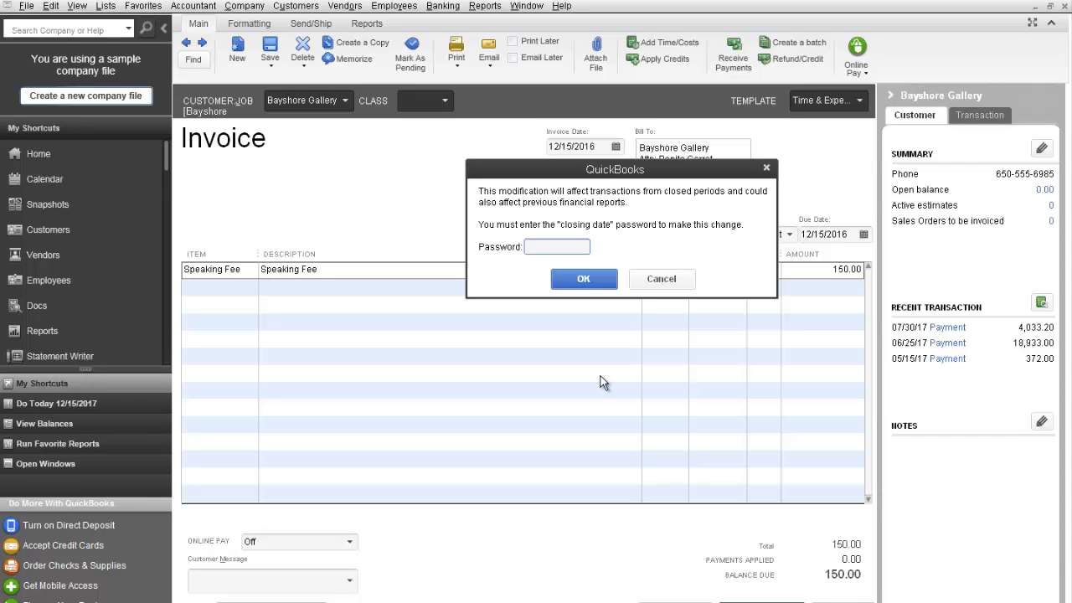
{"action": "type", "text": "•••"}
{"action": "left_click", "coordinate": [583, 279]}
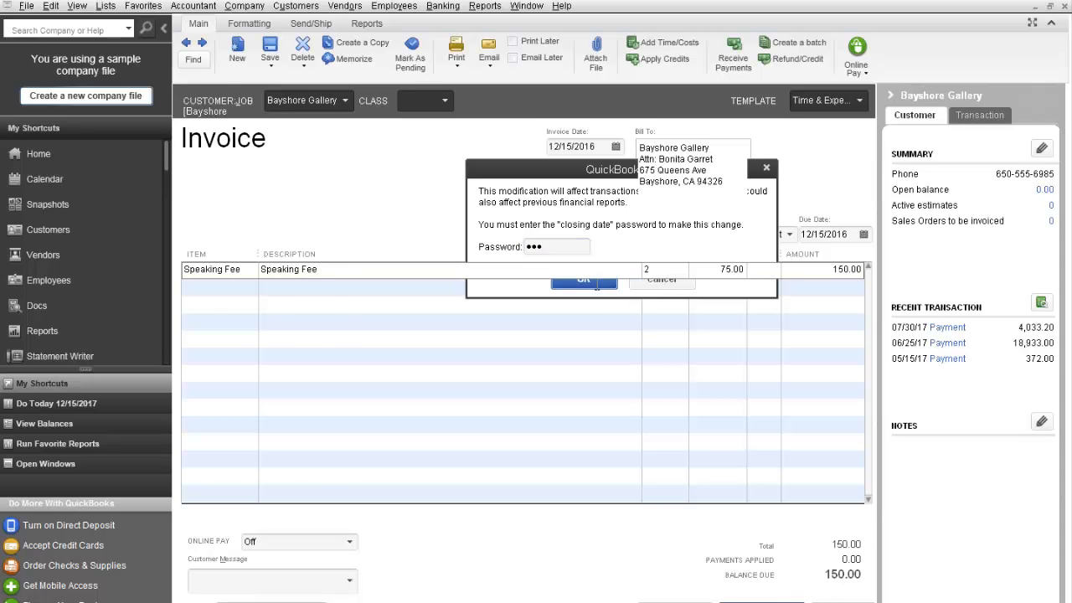